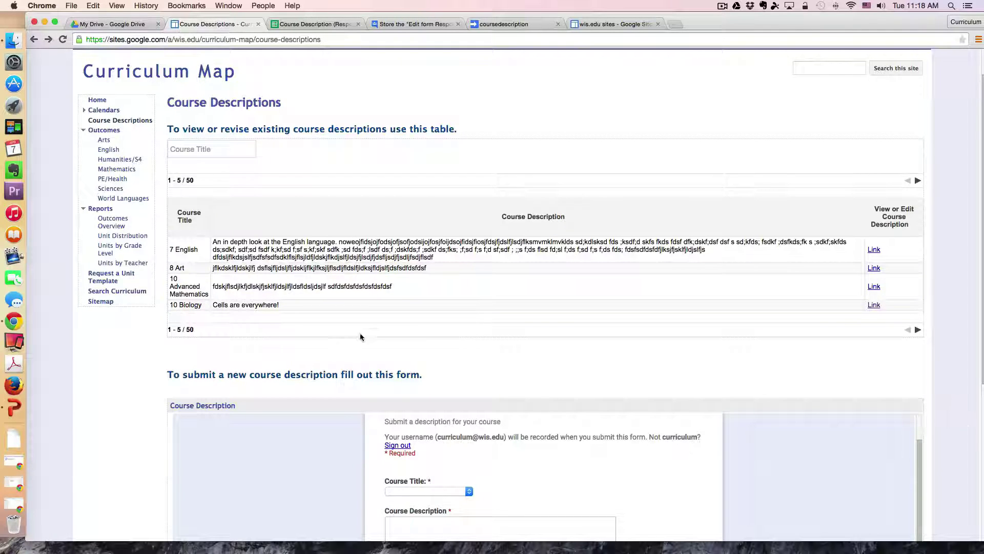
Try searching the course table for '7', then clear the search box
click(205, 149)
text(7)
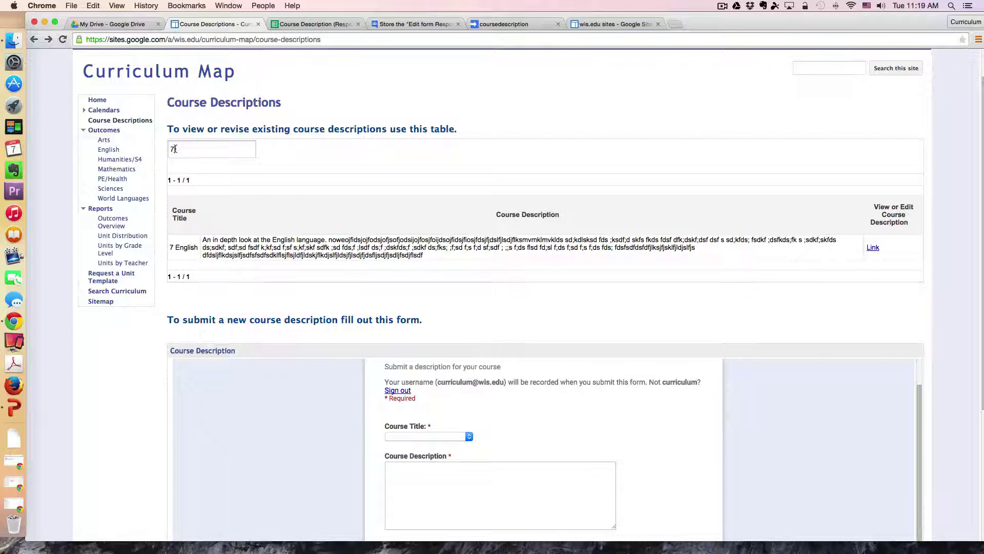
key(BackSpace)
key(BackSpace)
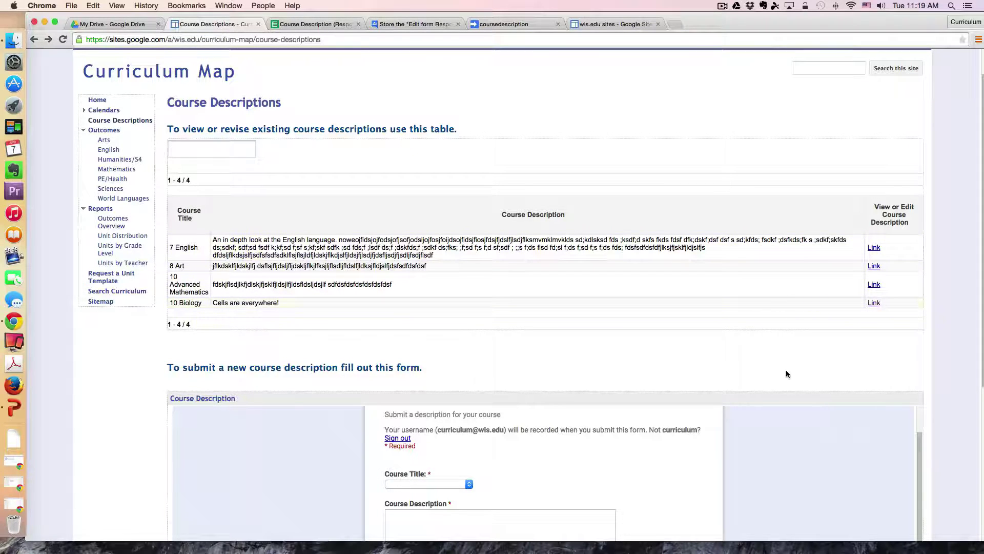
Submit the form with course title 9 Biology and description 'Everything Biology'
scroll(786, 370, down, 1)
scroll(786, 370, down, 3)
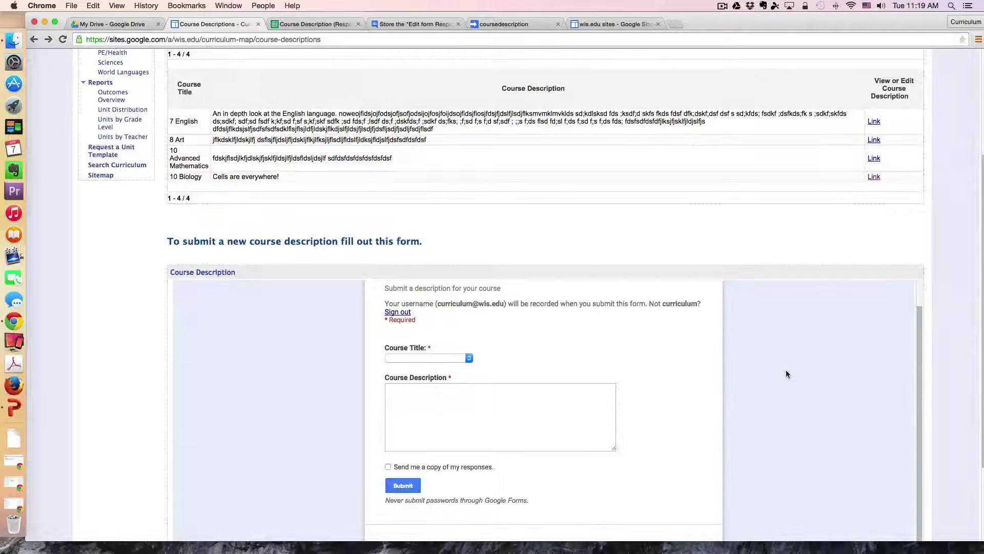
click(469, 359)
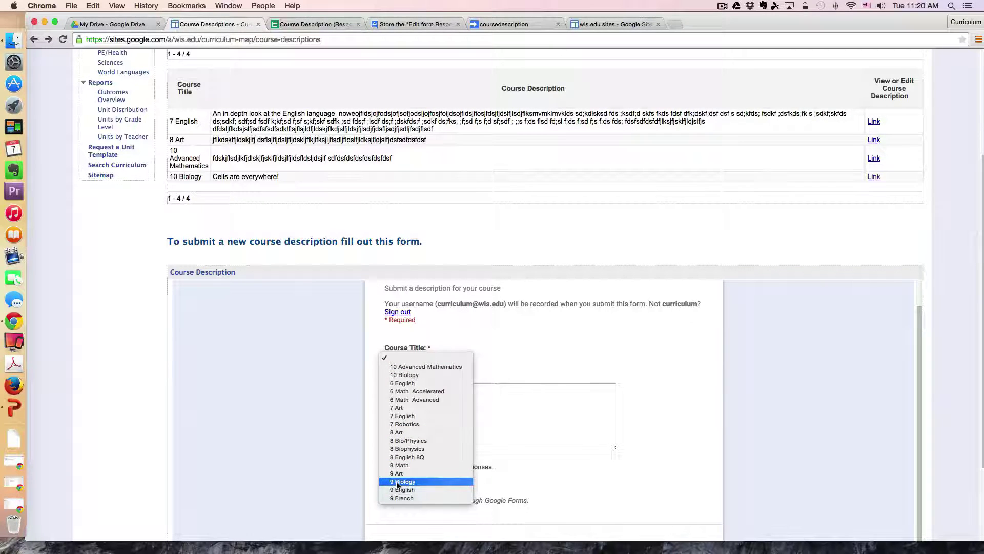
click(398, 484)
click(452, 420)
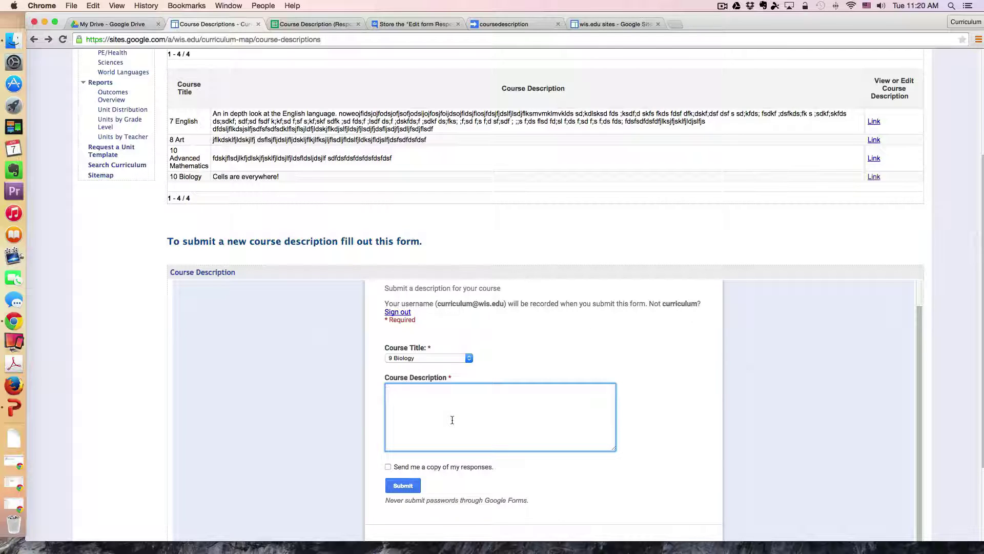
text(Everything Biology)
click(410, 489)
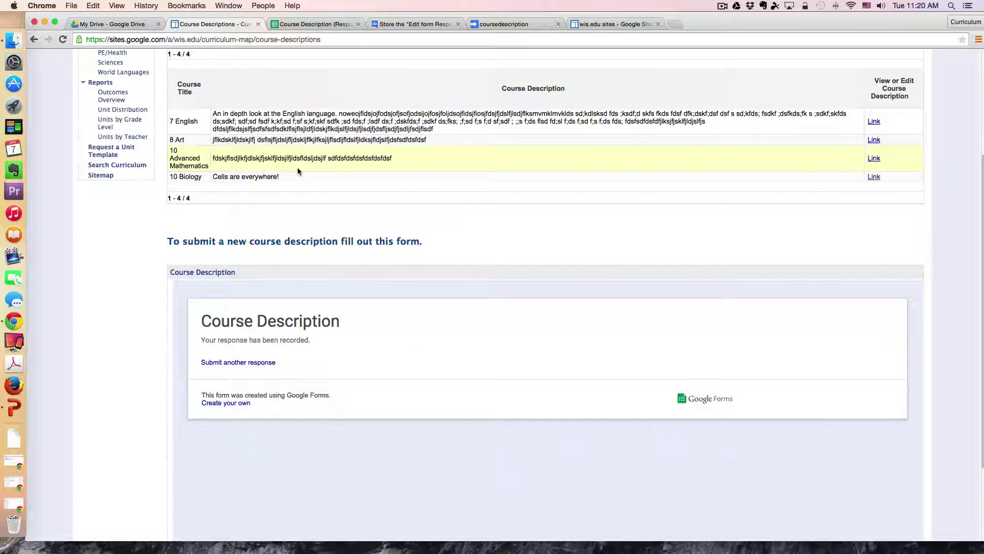
Scroll to the top and refresh the page so the table shows the 9 Biology row
scroll(297, 167, up, 2)
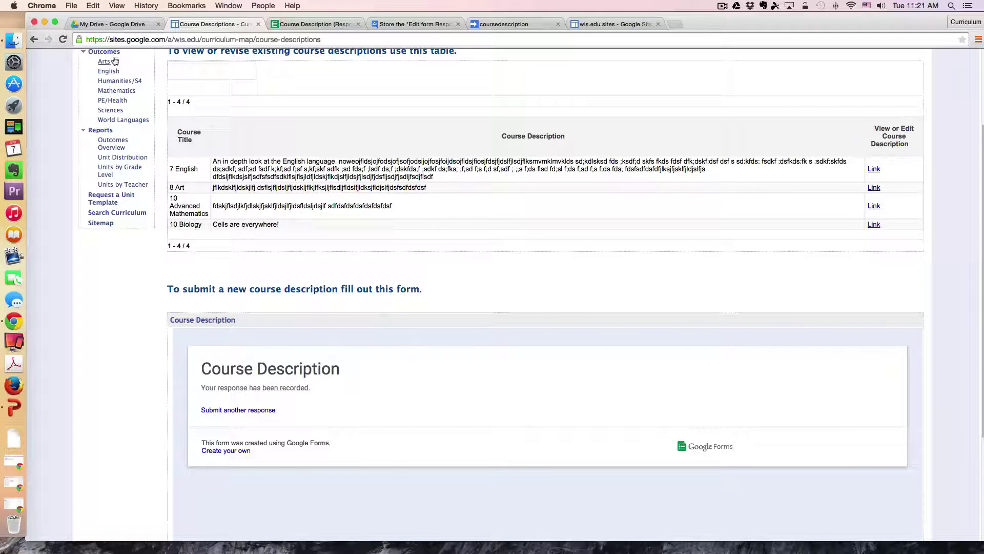
click(61, 40)
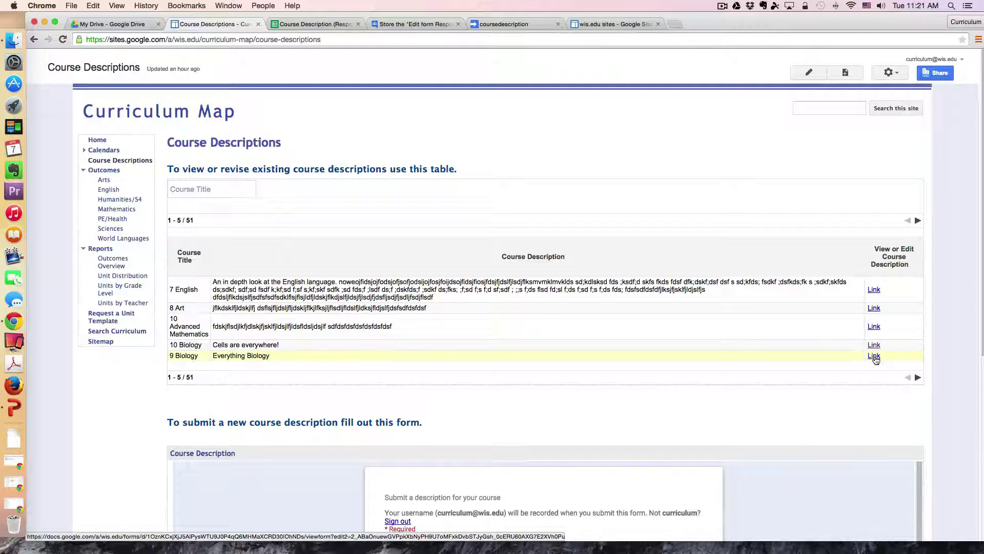
Open the 9 Biology row's Link to edit its submitted response
click(874, 355)
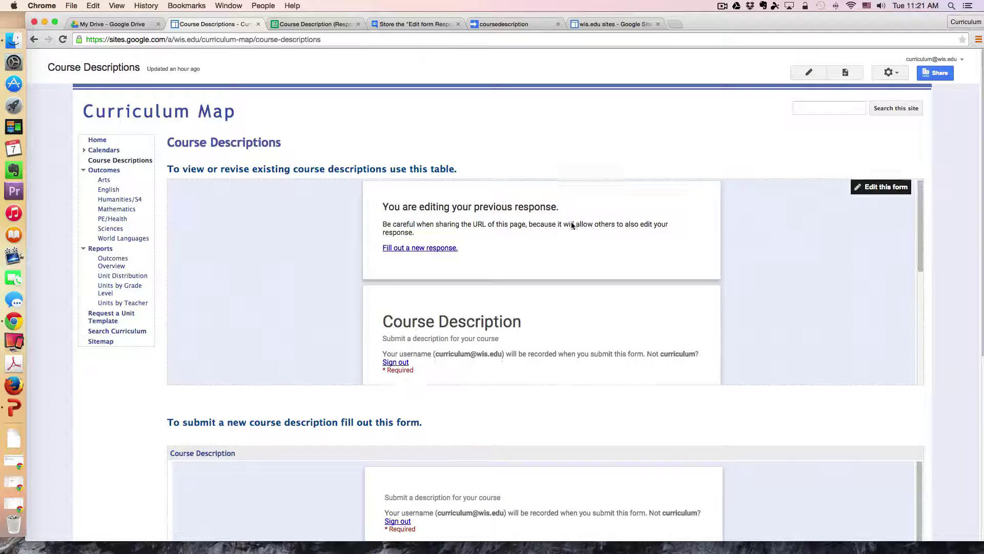
scroll(571, 222, down, 8)
scroll(570, 222, up, 2)
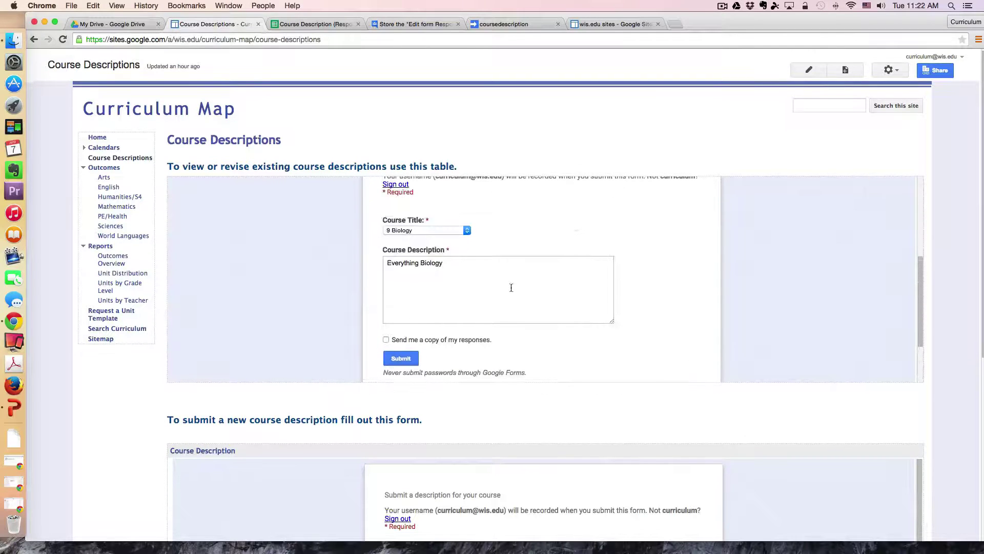
Append 'edited version' to the description, resubmit, and go to the Responses sheet
click(469, 265)
text(edited version)
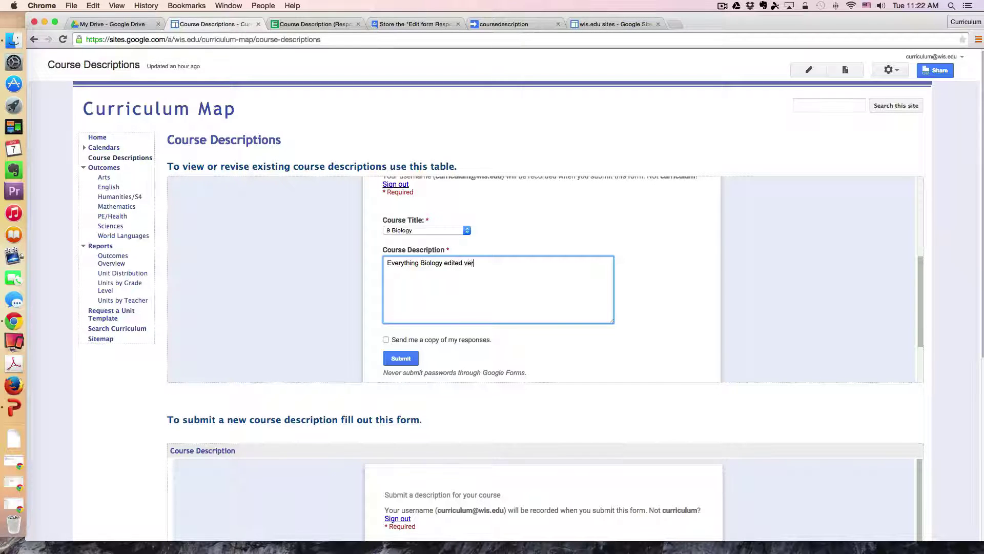
click(403, 360)
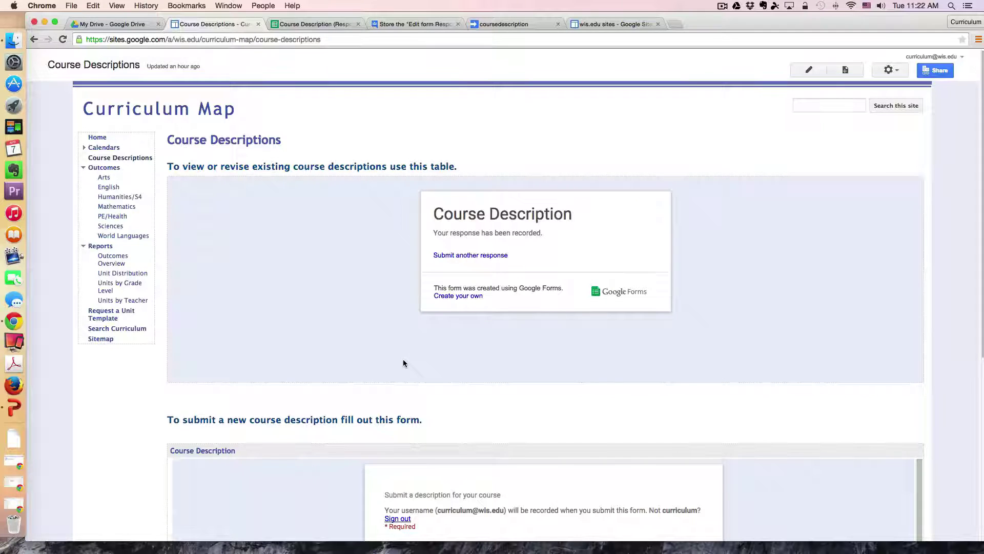
click(315, 24)
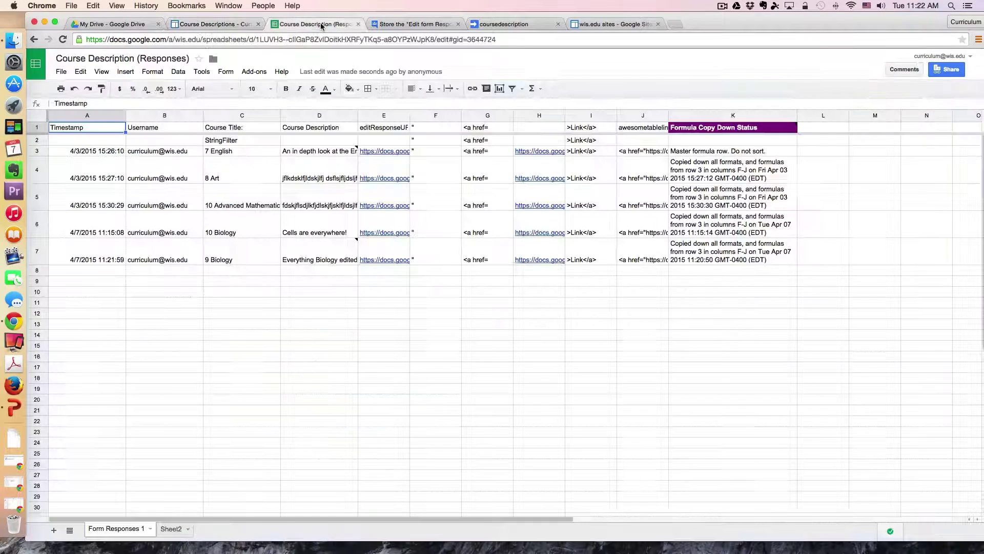
Refresh the responses sheet to see D7's 'Responder updated this value' note
click(62, 40)
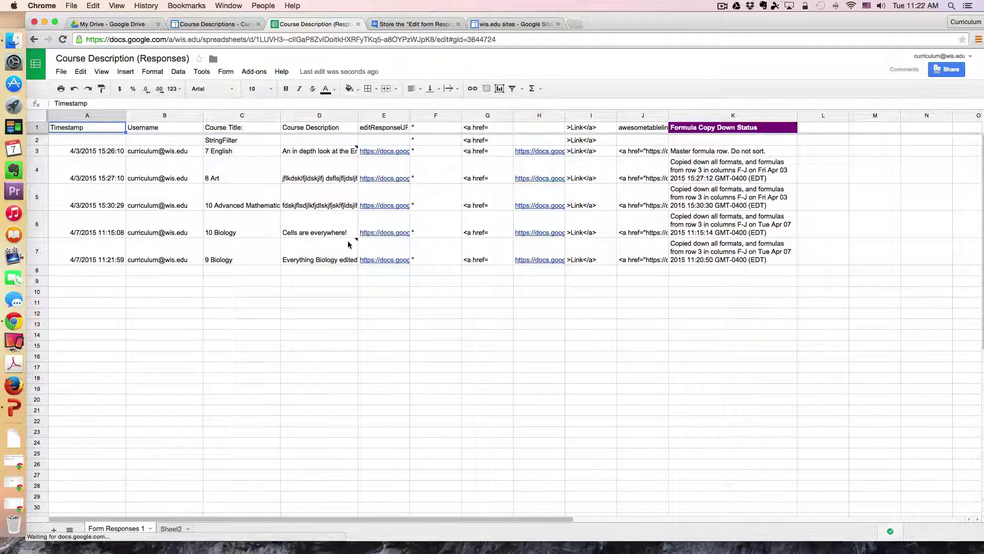
mouse_move(357, 243)
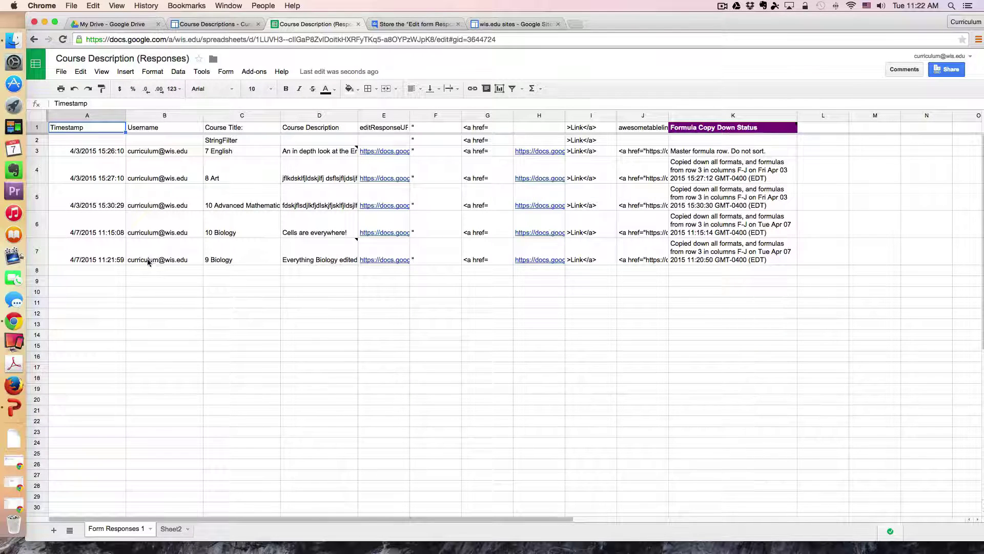
click(497, 23)
click(418, 24)
click(322, 25)
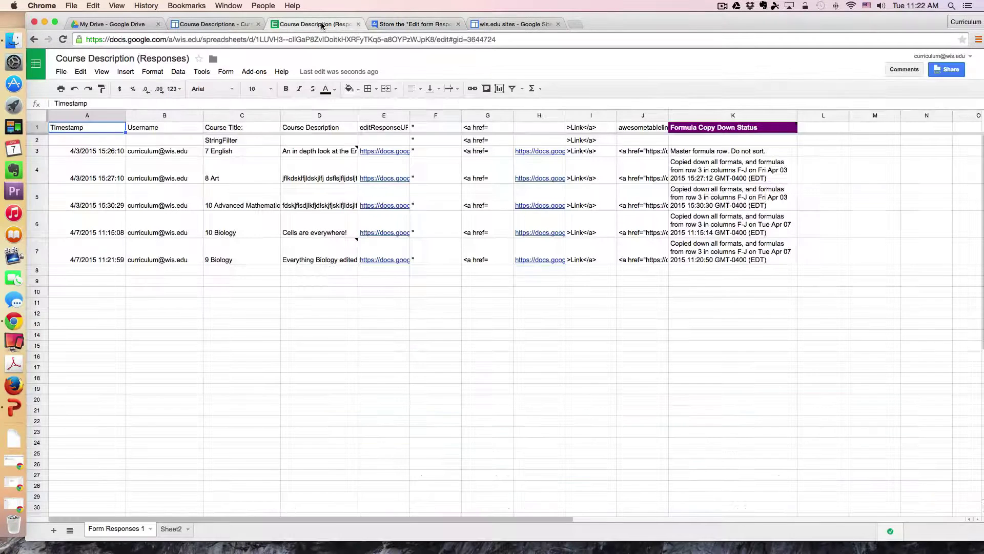
Look over the blank course-description form on the site, then return to the Responses sheet
click(217, 24)
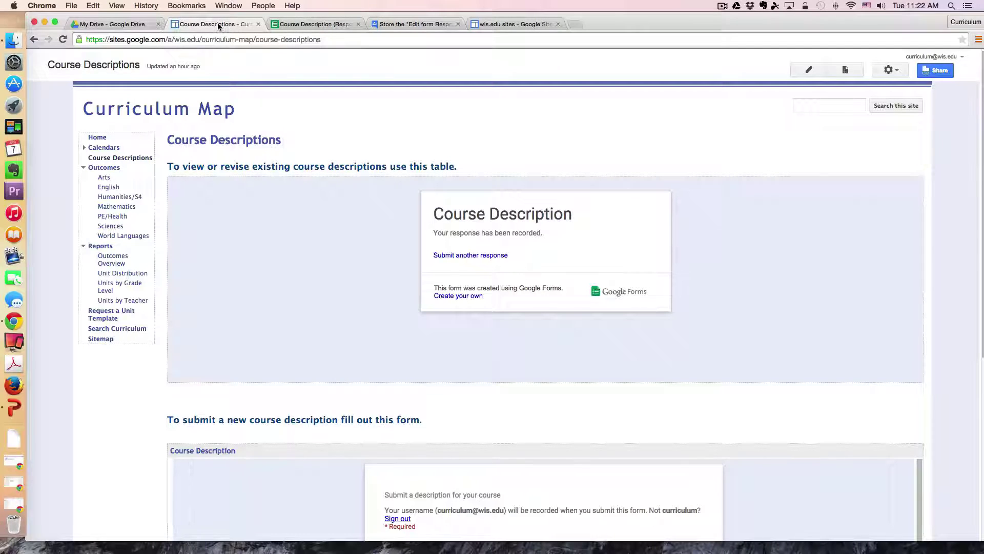
scroll(315, 176, down, 10)
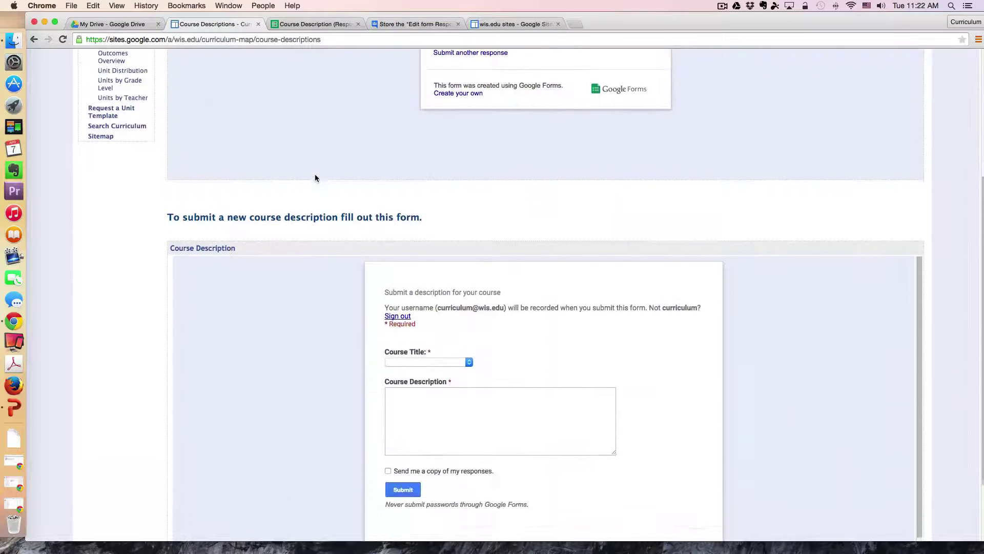
scroll(315, 175, down, 3)
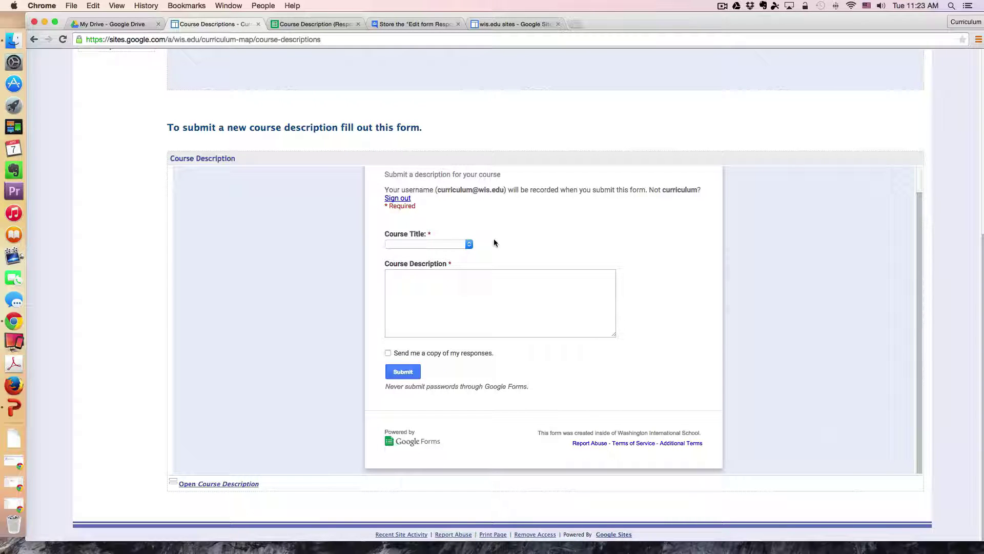
click(455, 305)
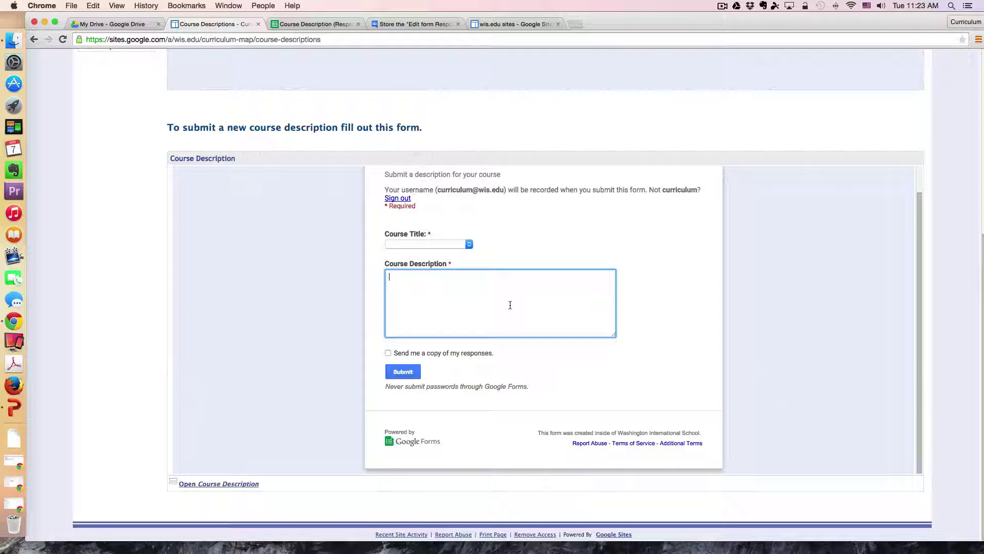
scroll(510, 305, up, 5)
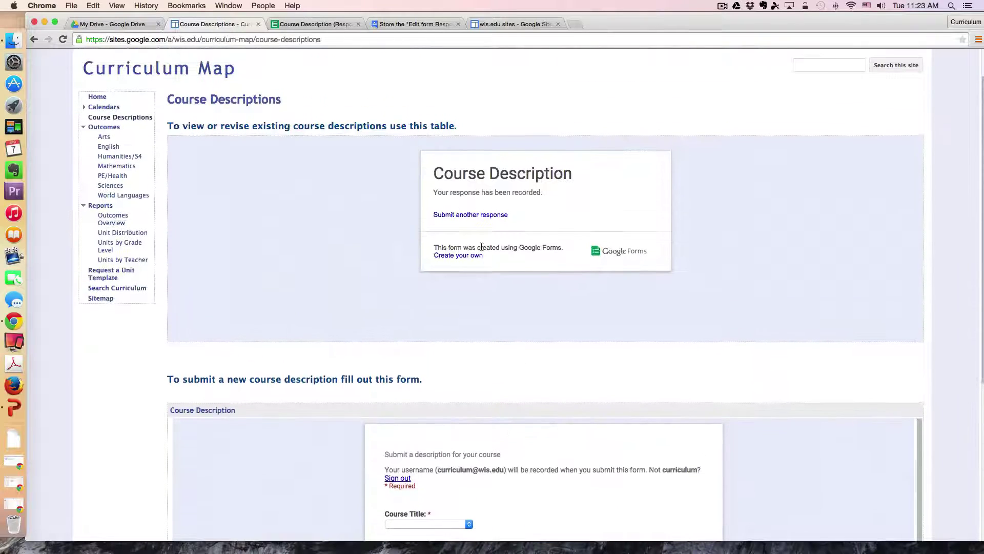
click(315, 24)
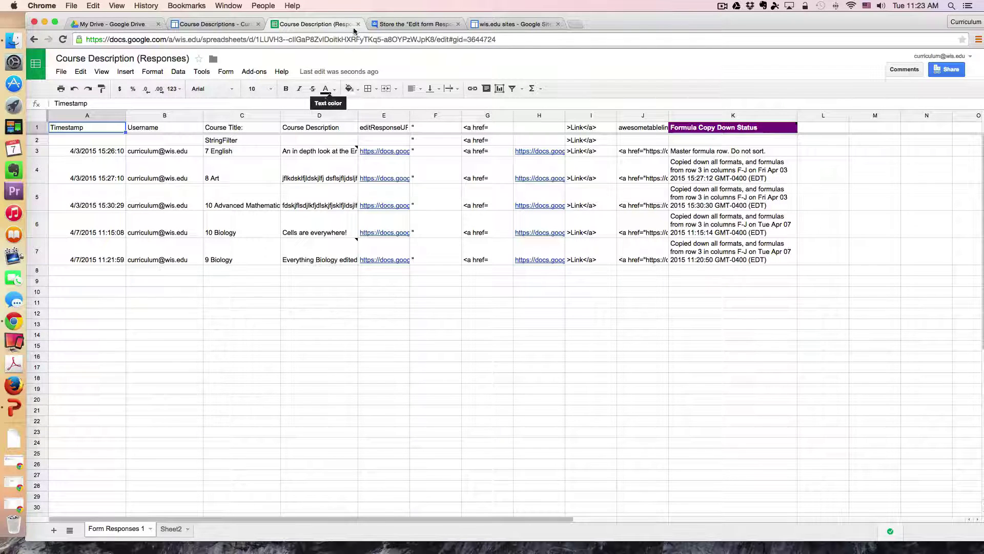
click(394, 25)
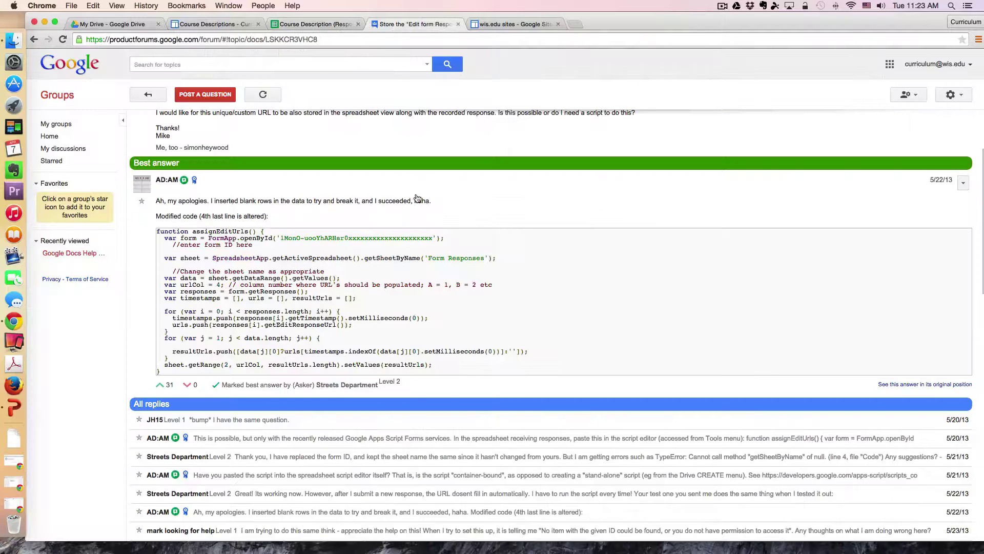
drag(157, 231, 265, 231)
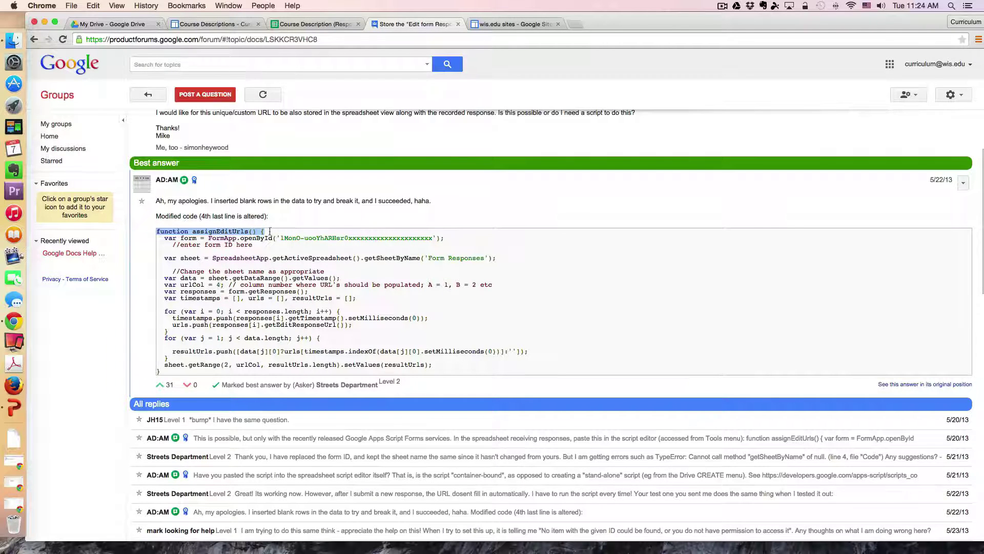
click(293, 25)
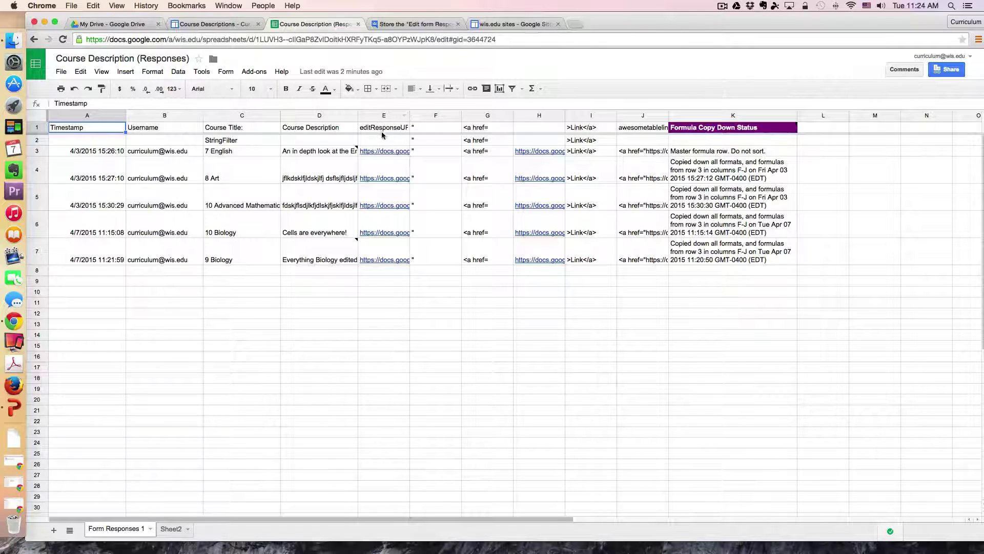
click(432, 24)
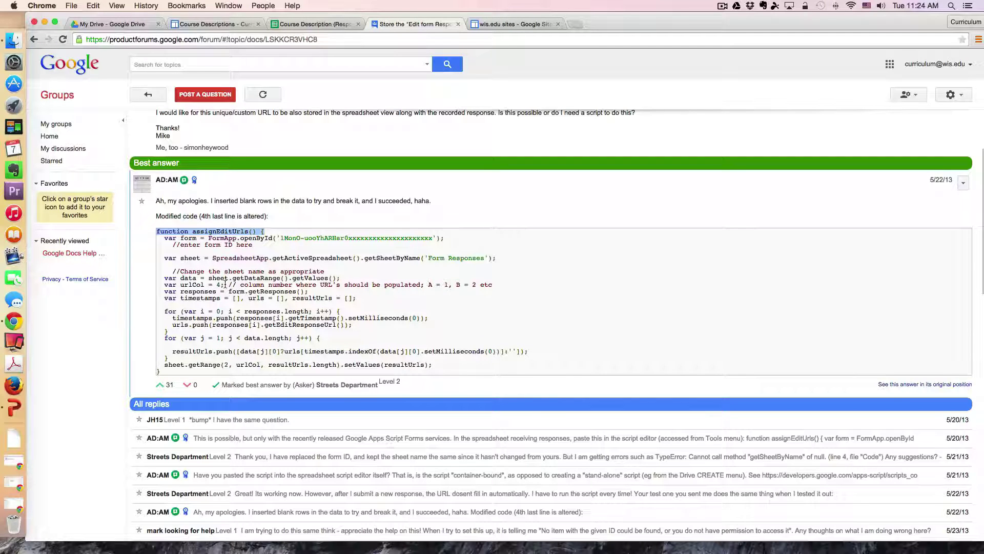
click(302, 23)
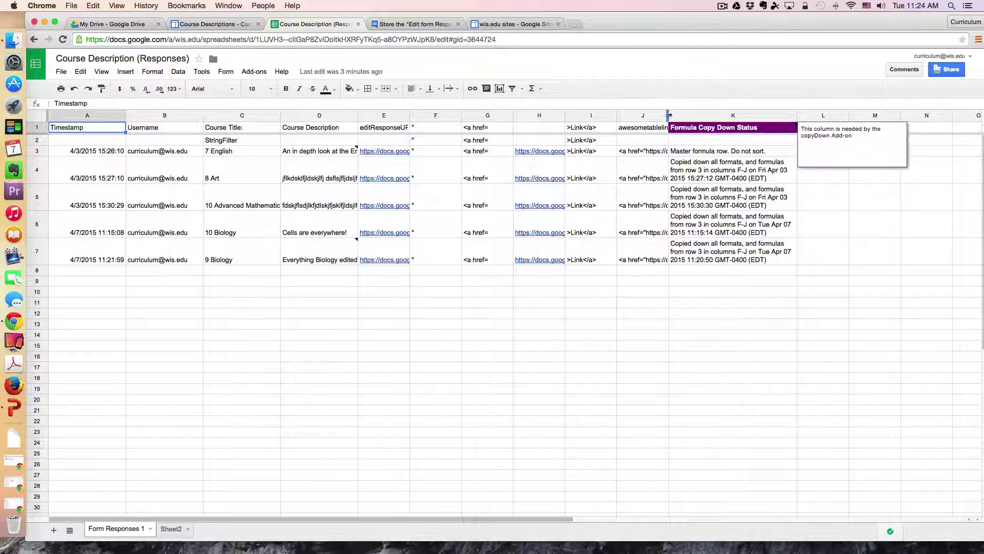
Widen column J and inspect the quote and anchor text in F2, G2 and I2
drag(670, 116, 789, 118)
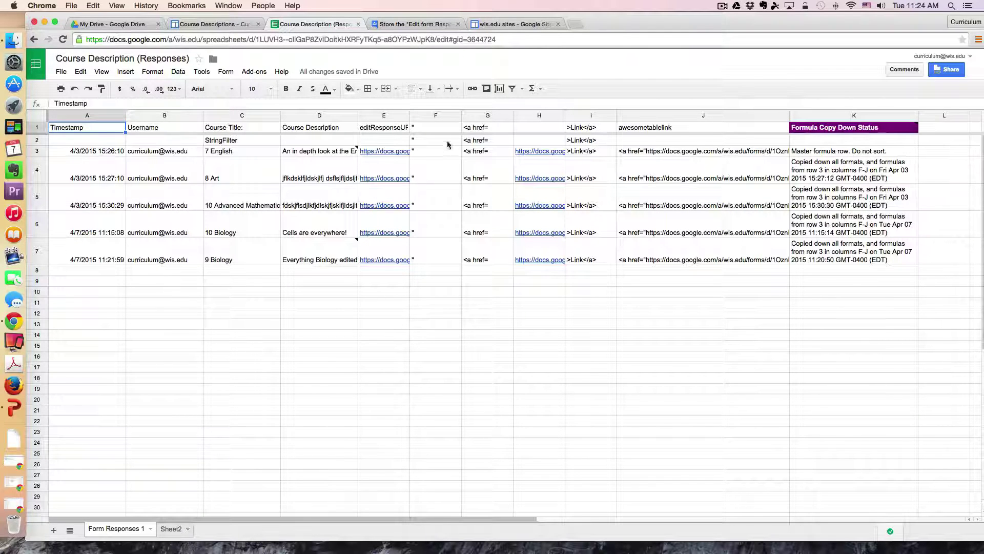
click(425, 141)
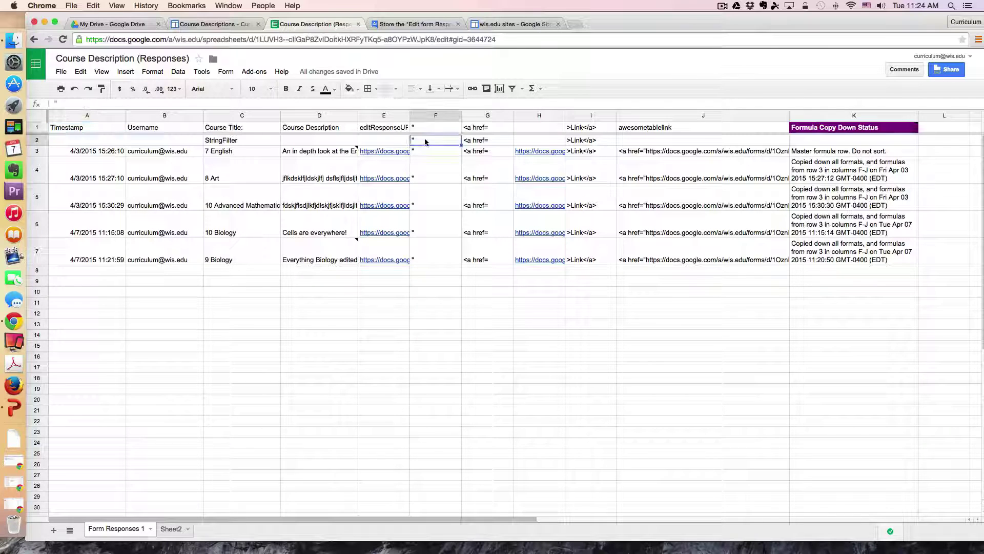
click(487, 141)
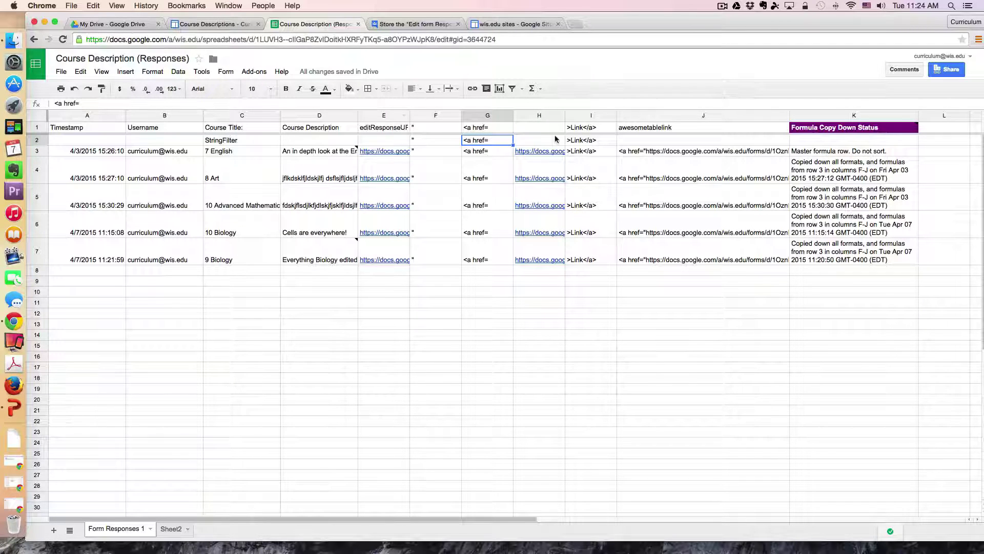
click(581, 142)
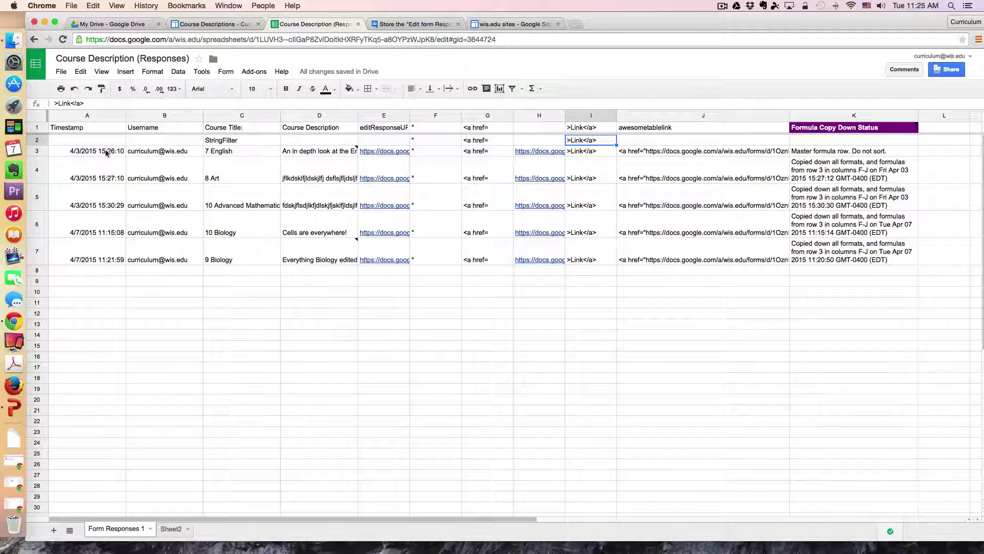
Check row 3's references and the CONCATENATE link formula in J3 and J4
click(445, 152)
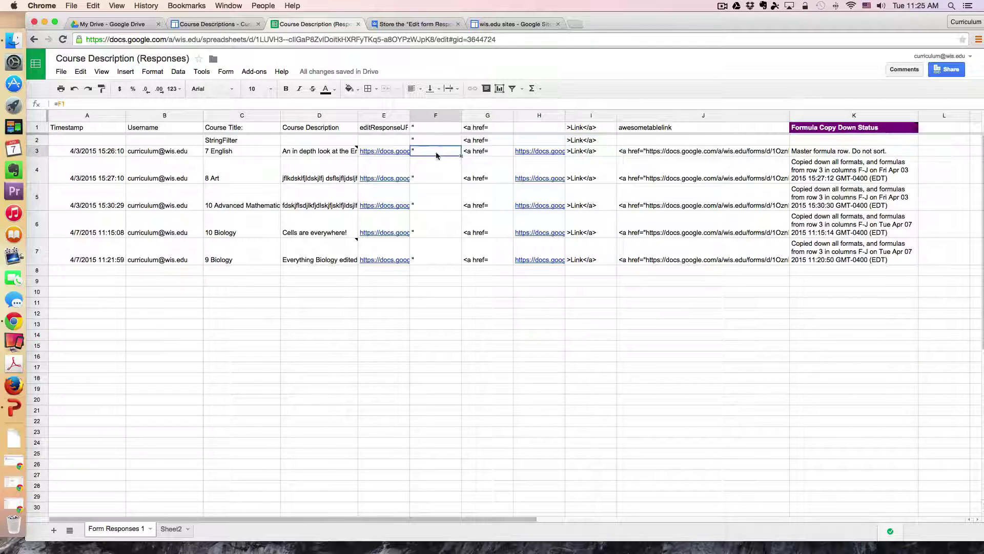
click(468, 153)
click(523, 151)
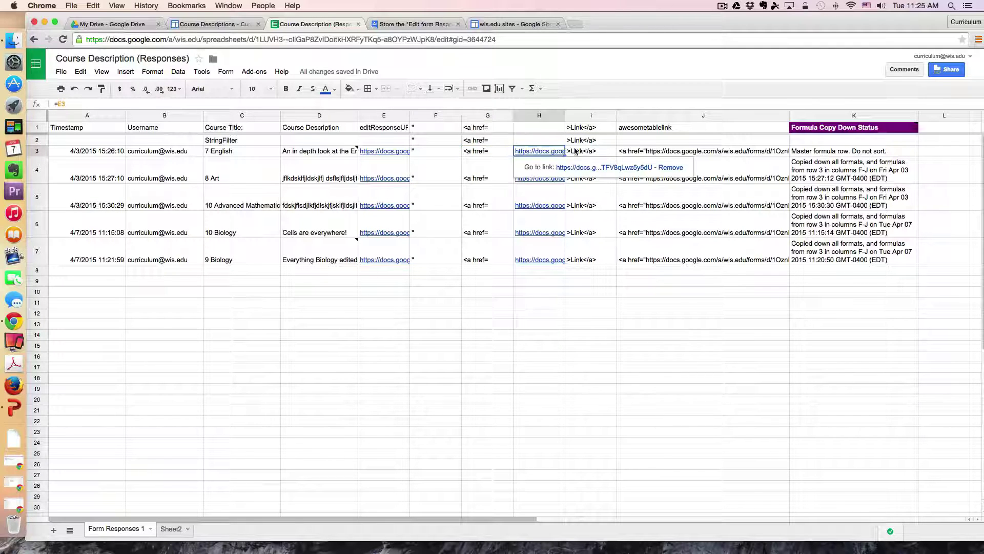
click(594, 152)
click(636, 152)
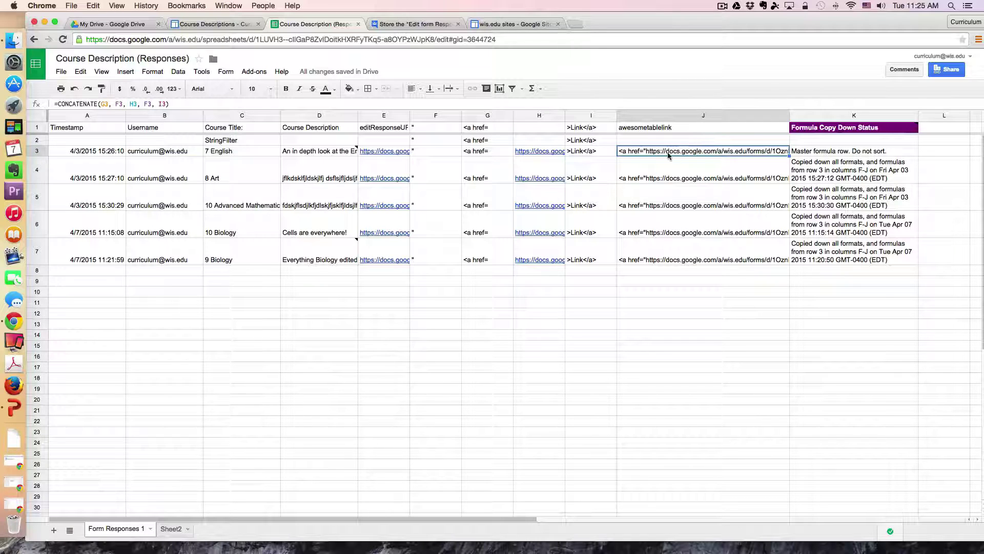
click(672, 174)
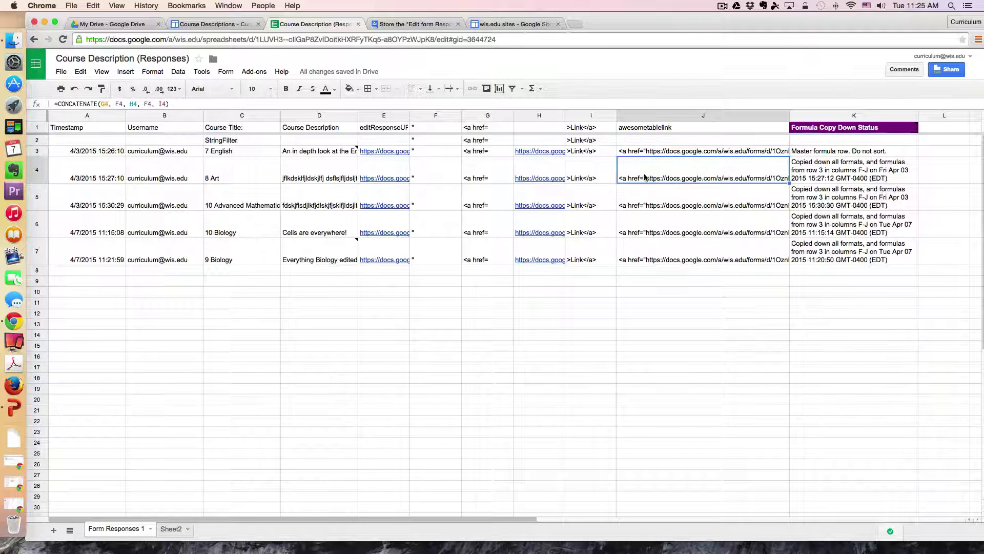
click(223, 24)
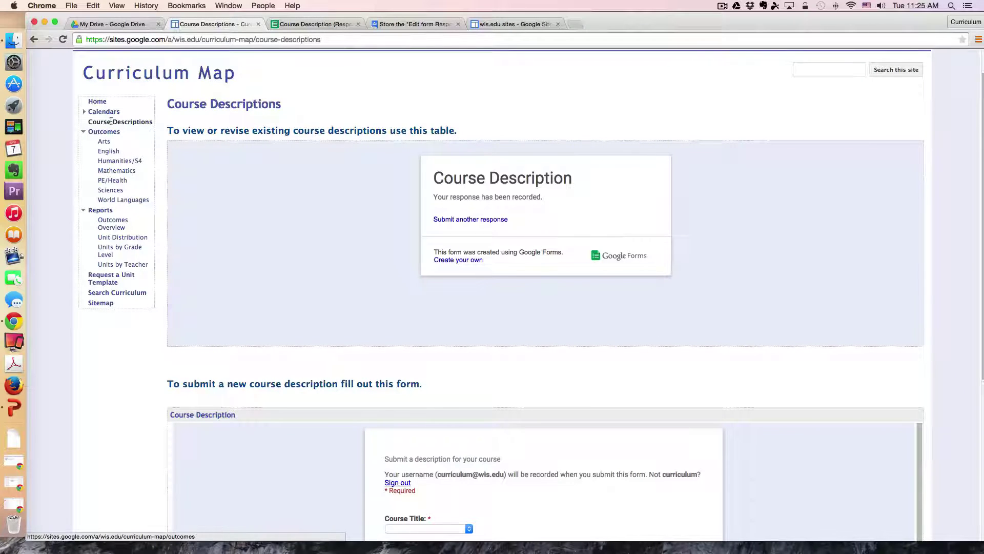
Leave the edit form via Calendars and reopen Course Descriptions to refresh the table
click(35, 39)
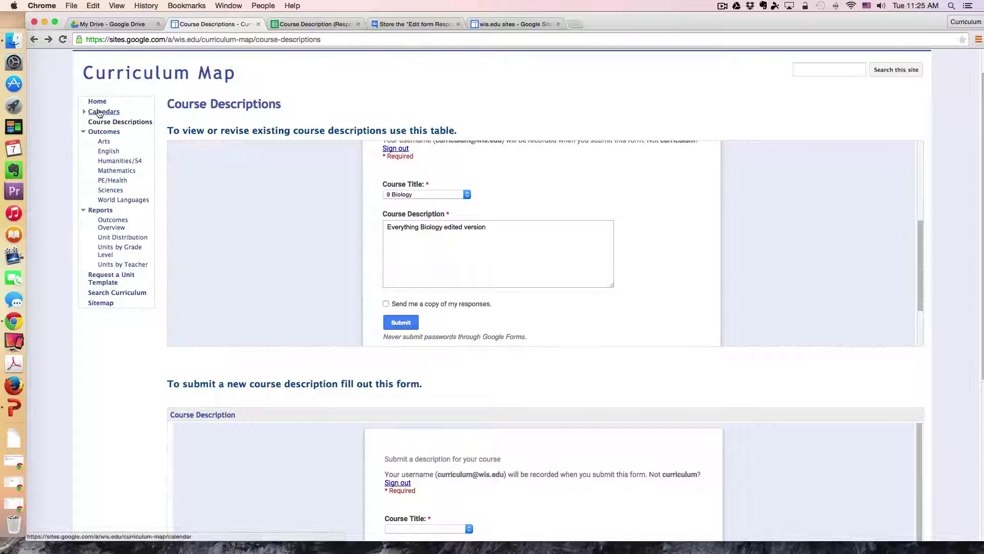
click(99, 112)
click(564, 196)
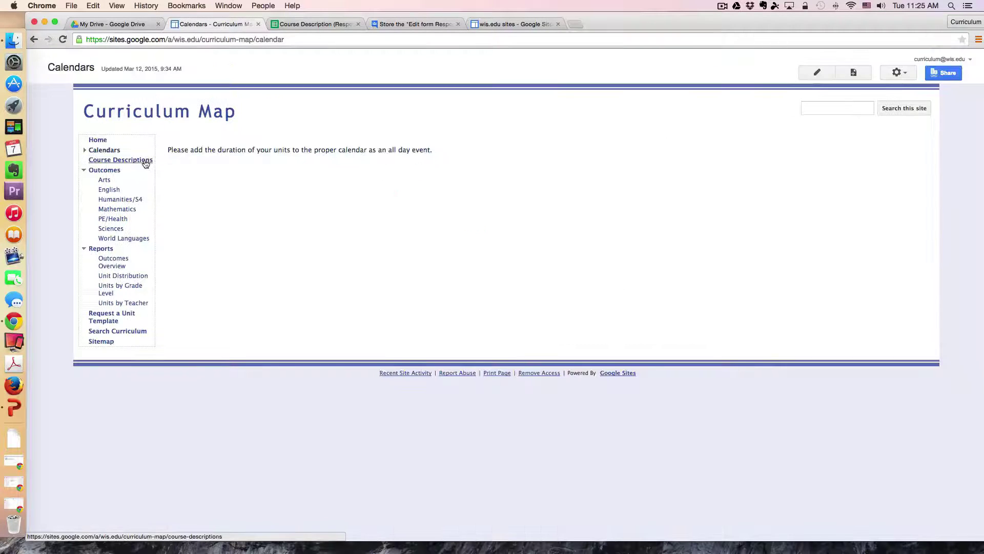
click(145, 162)
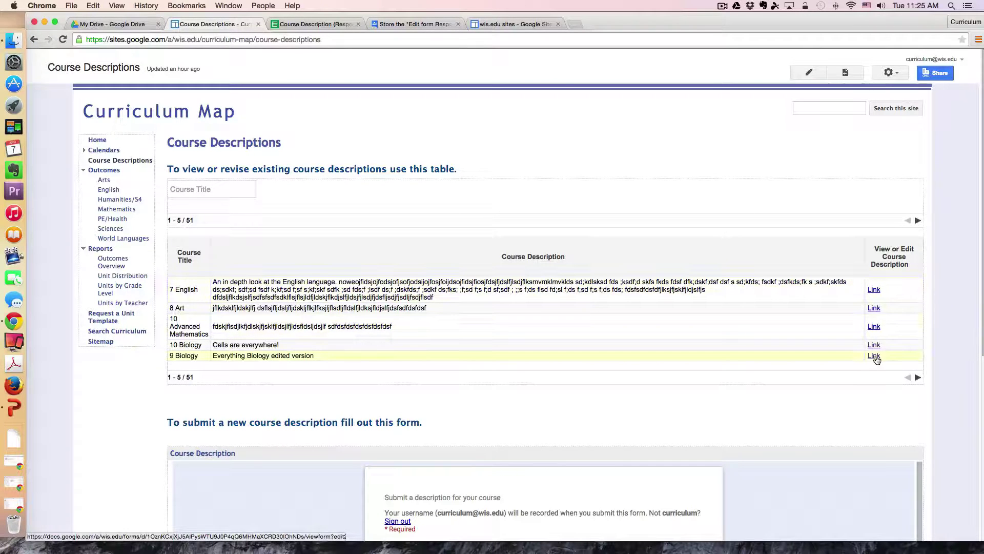
Open the coursedescription script project from the responses spreadsheet's Tools menu
click(297, 25)
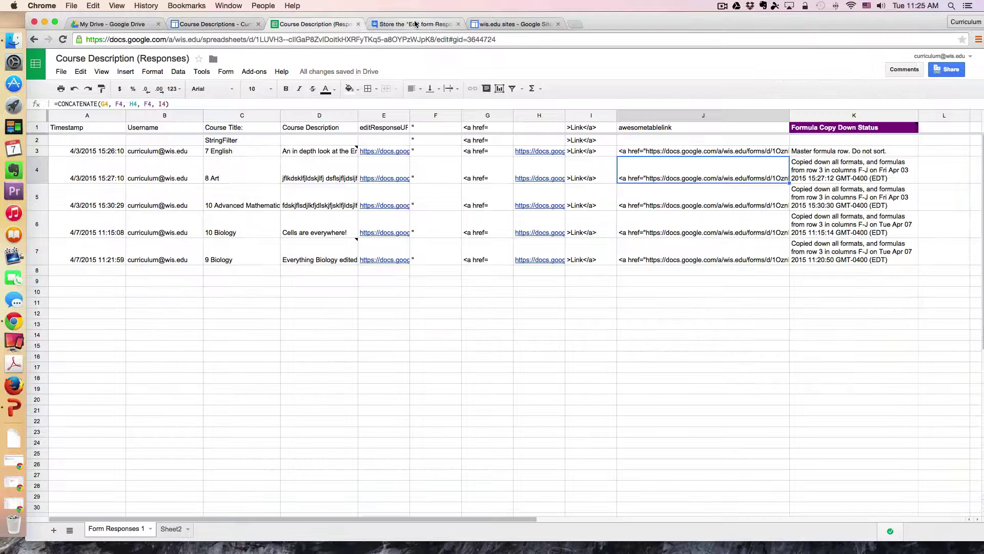
click(415, 24)
click(230, 25)
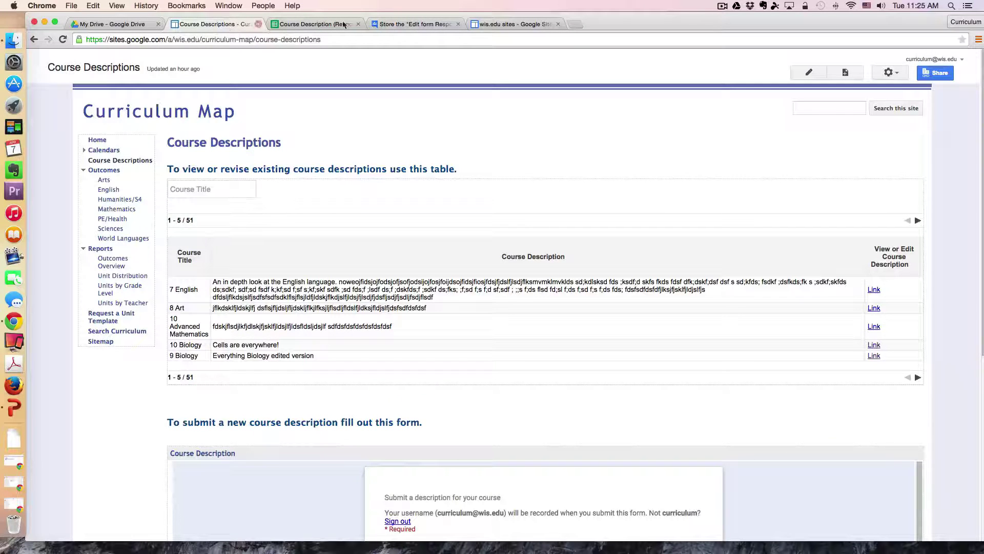
click(315, 24)
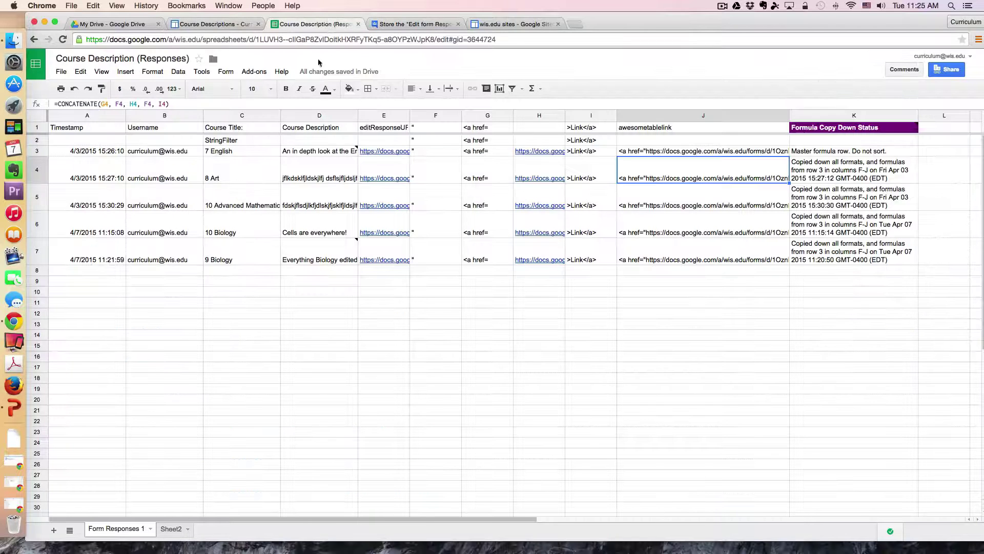
click(201, 71)
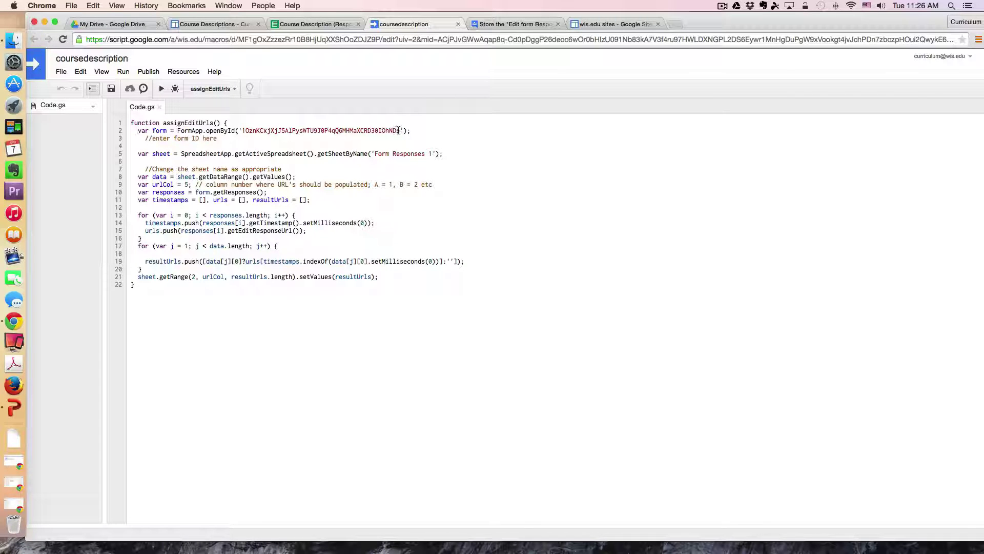
Switch back to the Course Descriptions site page listing five courses with edit links
click(309, 24)
click(231, 25)
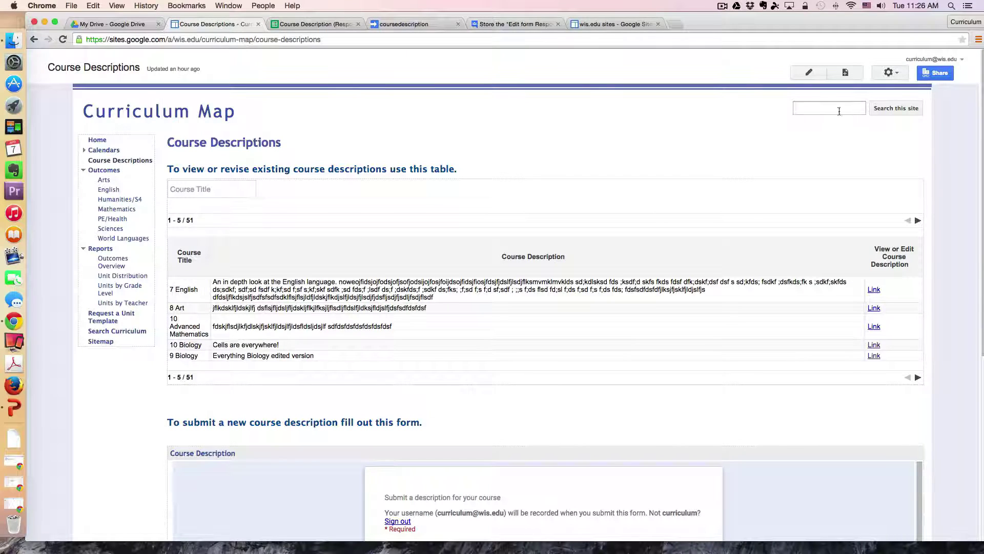